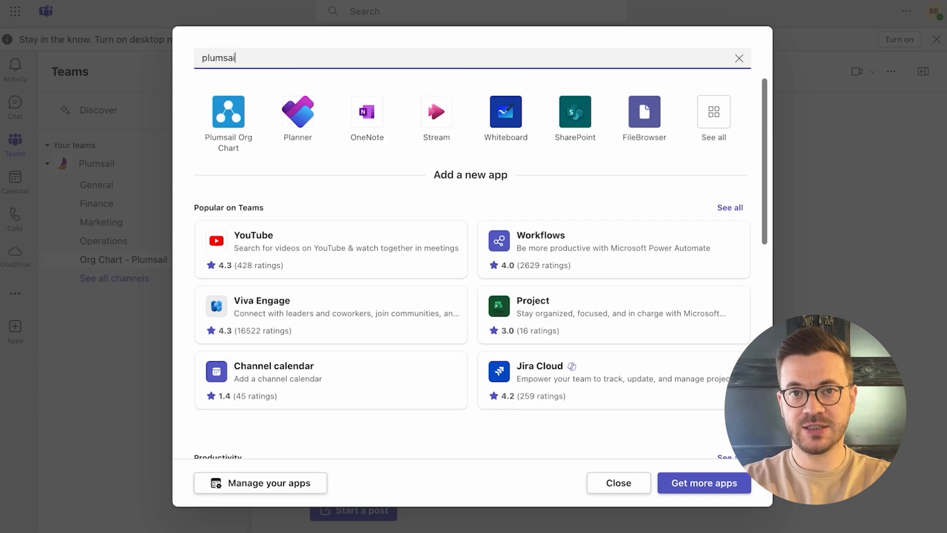
Add Plumsail Org Chart as a tab in the Org Chart - Plumsail channel, with the post about this tab turned off
click(474, 114)
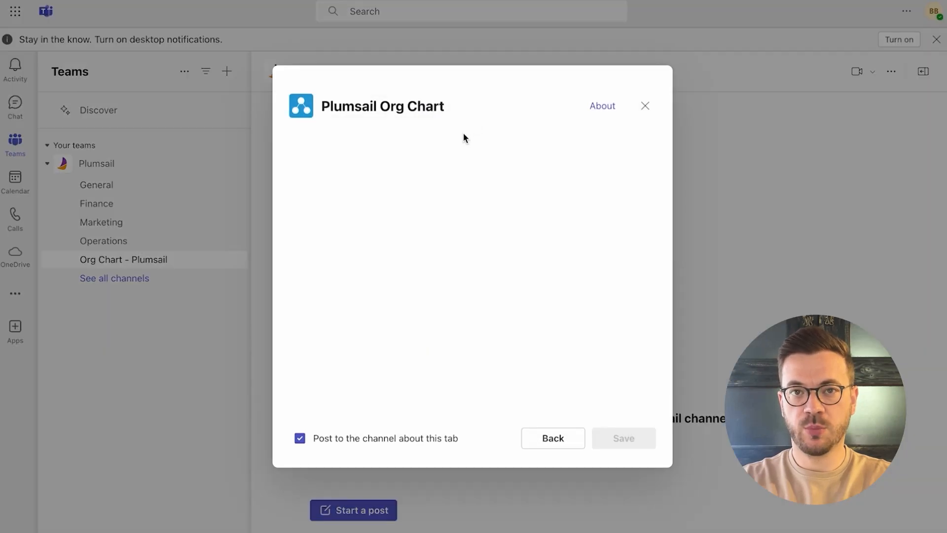
click(441, 438)
click(612, 447)
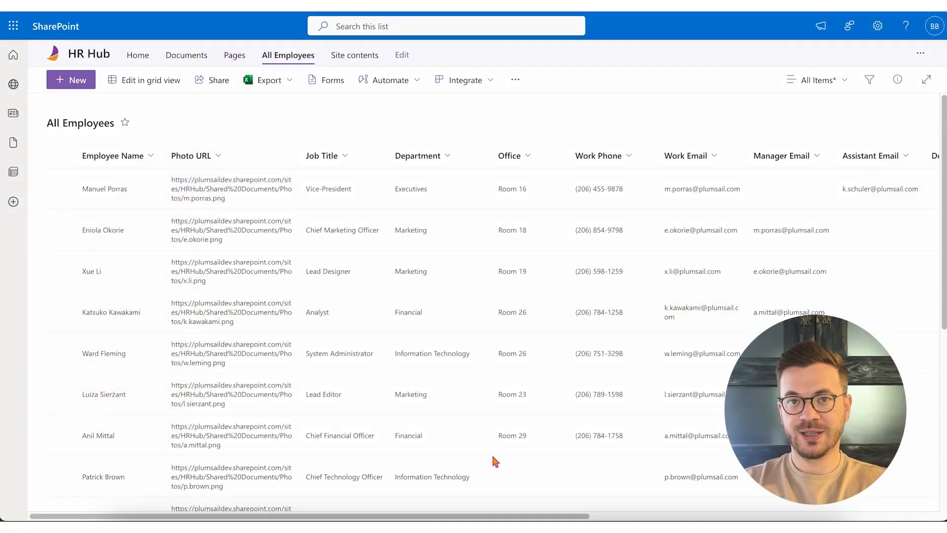
scroll(340, 491, right, 3)
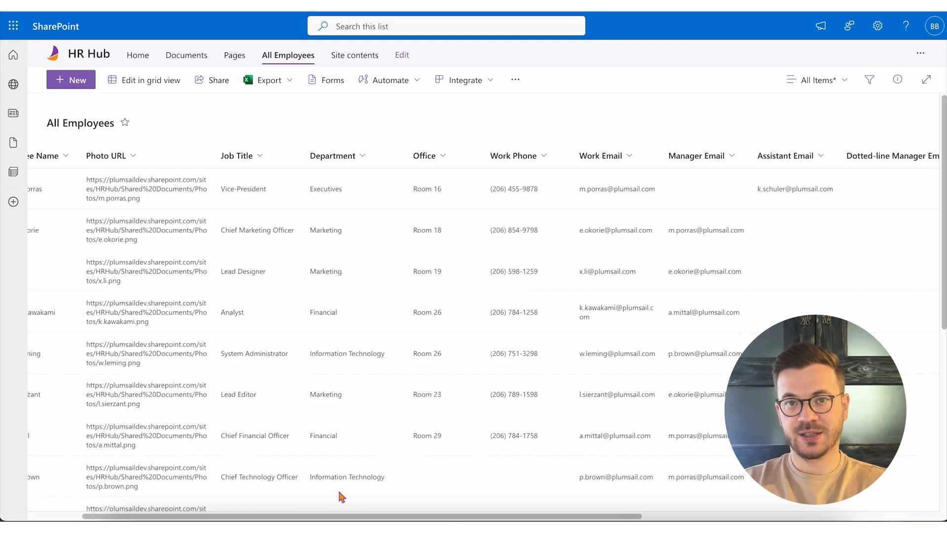
scroll(339, 491, right, 1)
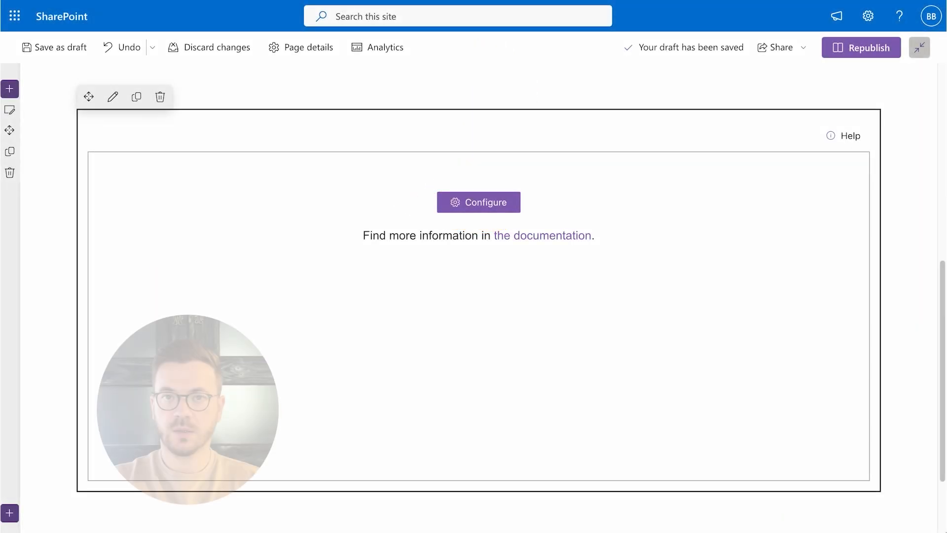
Start configuring the org chart web part and choose the existing All Employees SharePoint list as its data source
click(477, 205)
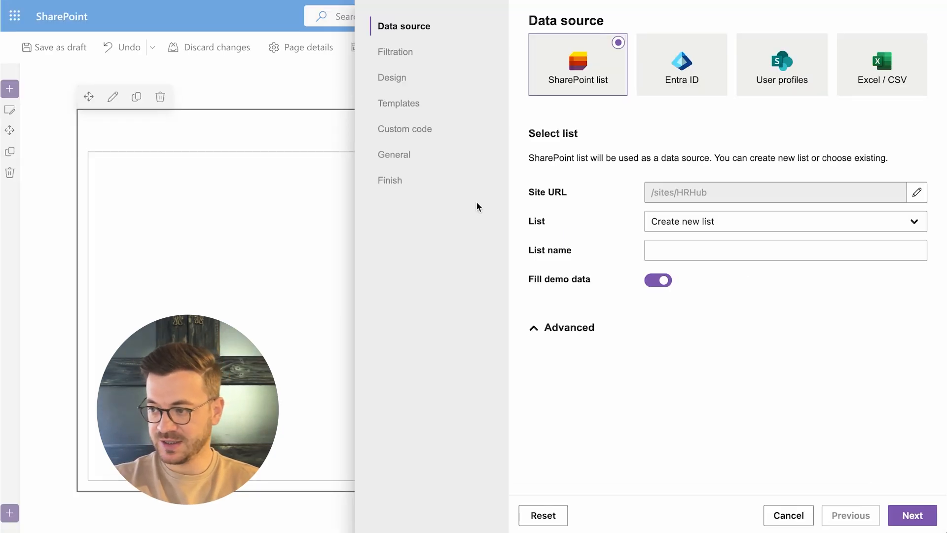
click(723, 221)
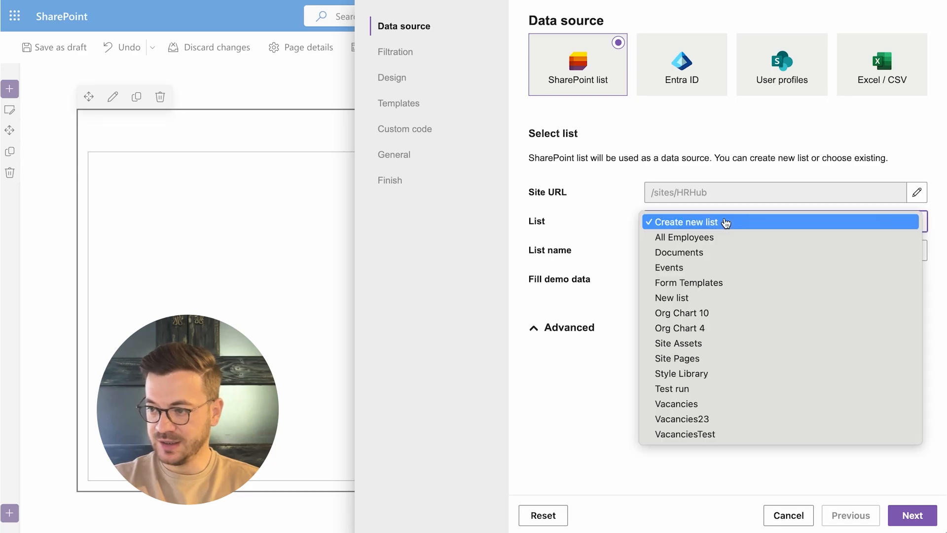
click(724, 238)
Map the Assistant ID field to the Assistant Email column
click(717, 429)
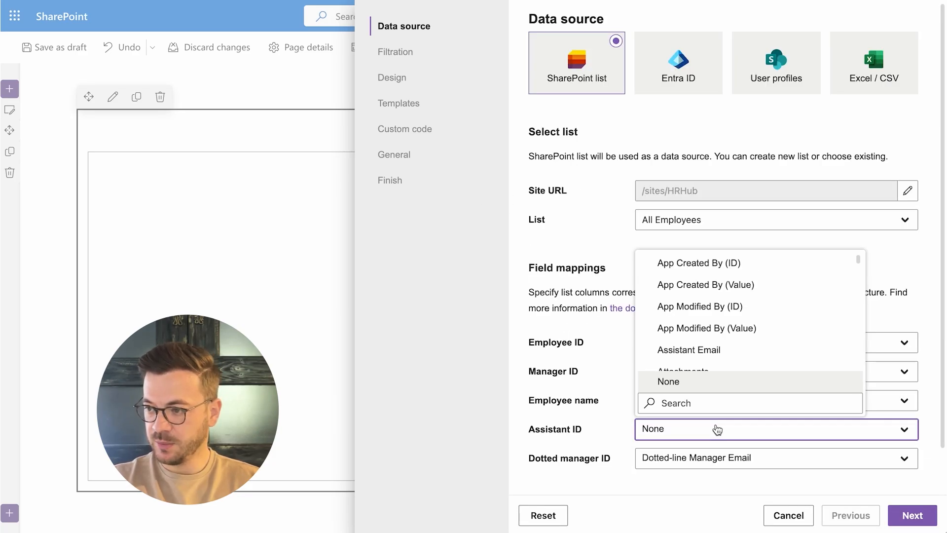
text(assistan)
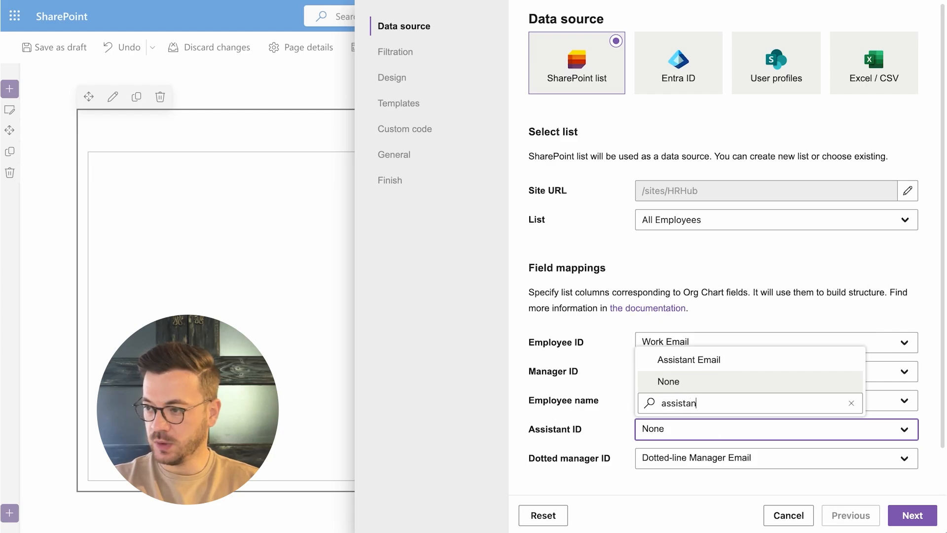
text(t email)
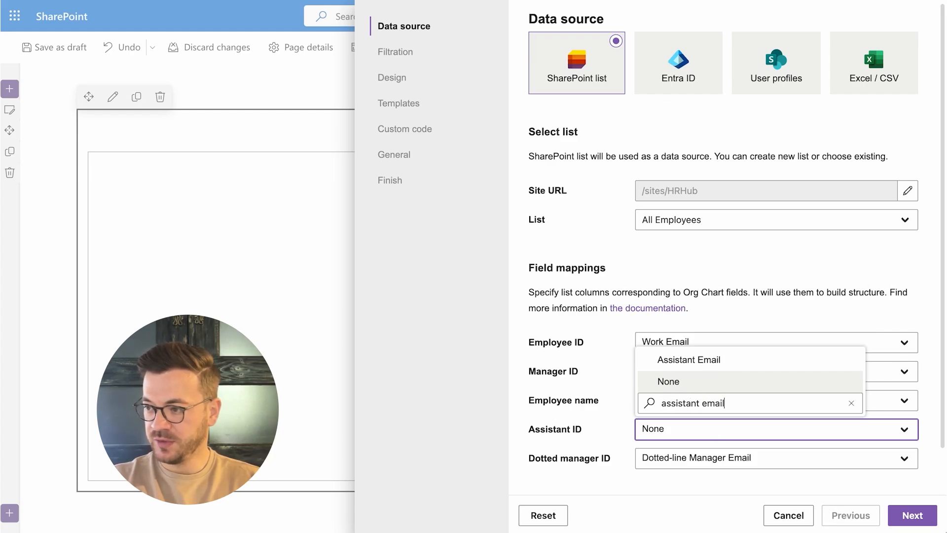
click(705, 359)
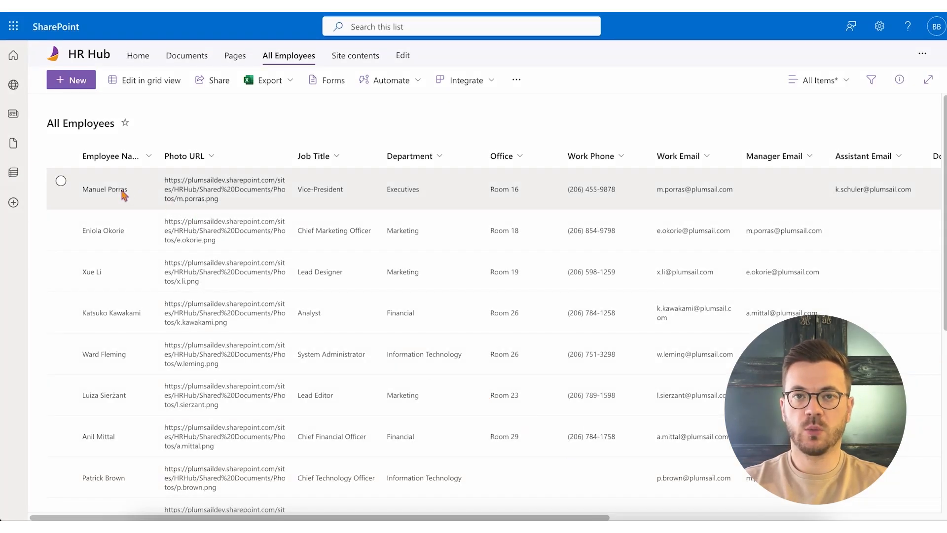
Add two more assistants' email addresses, separated by semicolons, to the Assistant Email field of the Vice-President's item in the All Employees list
click(122, 192)
click(123, 193)
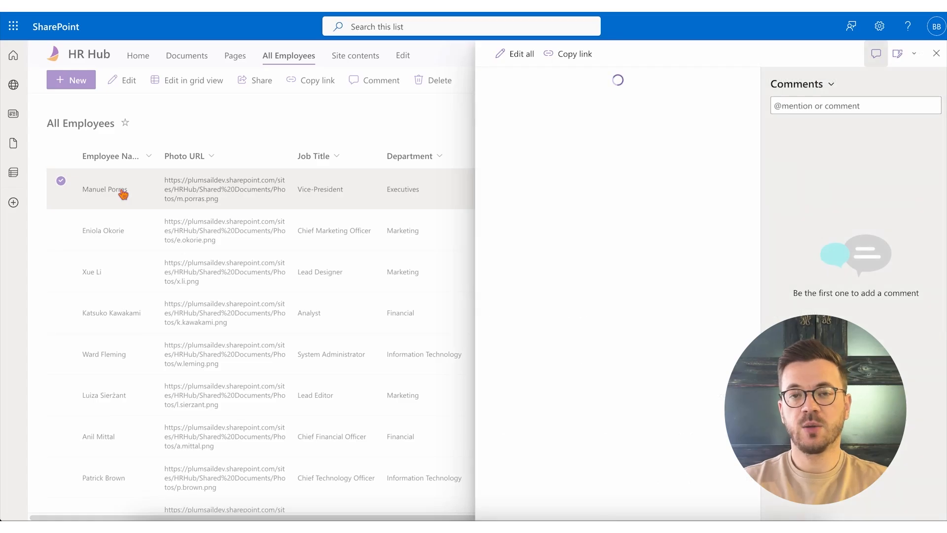
scroll(656, 308, down, 3)
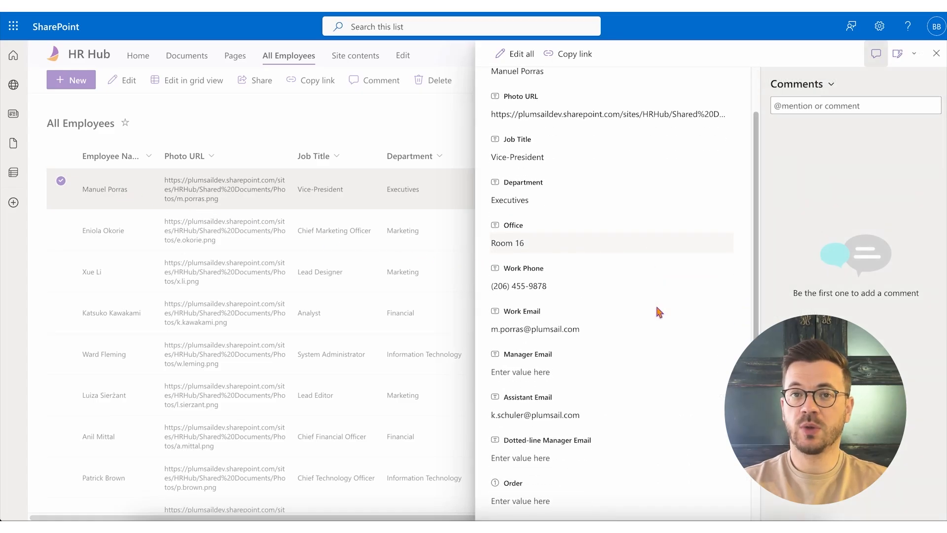
click(616, 340)
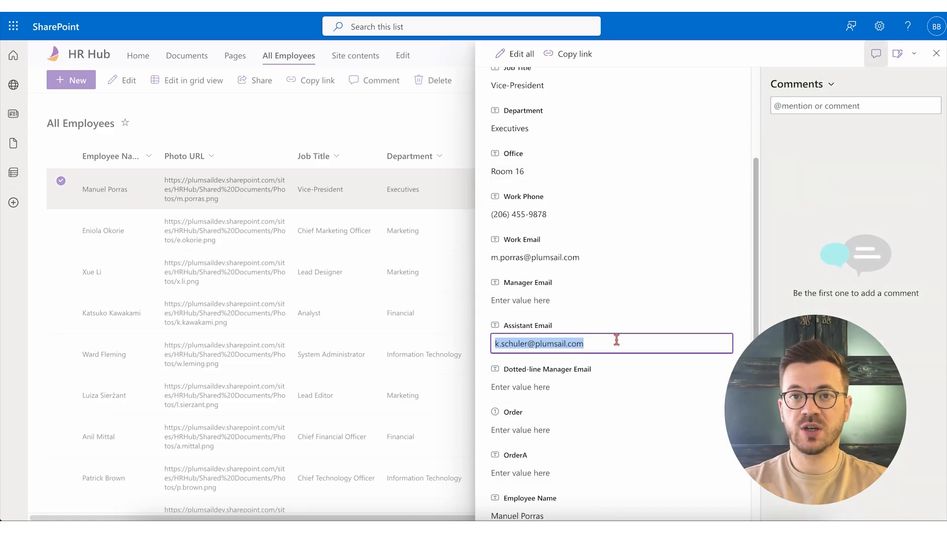
click(617, 340)
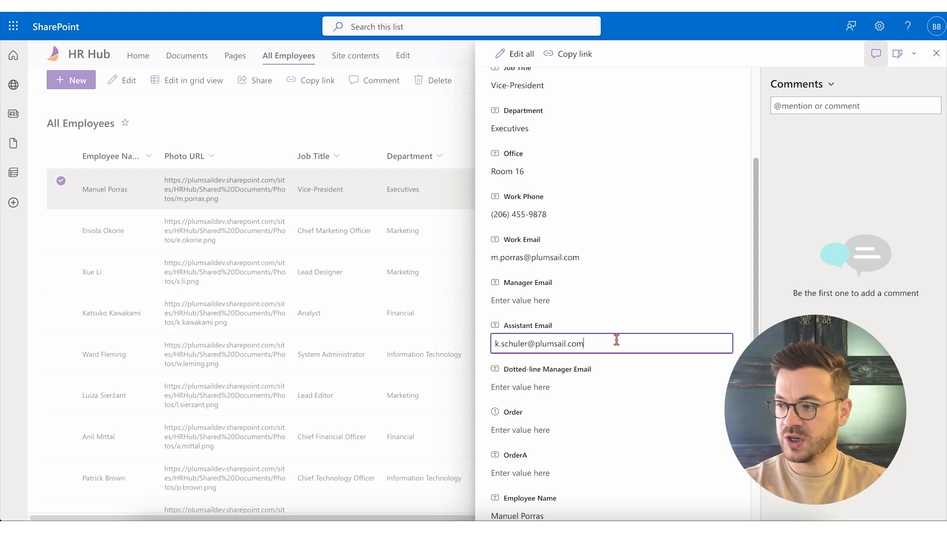
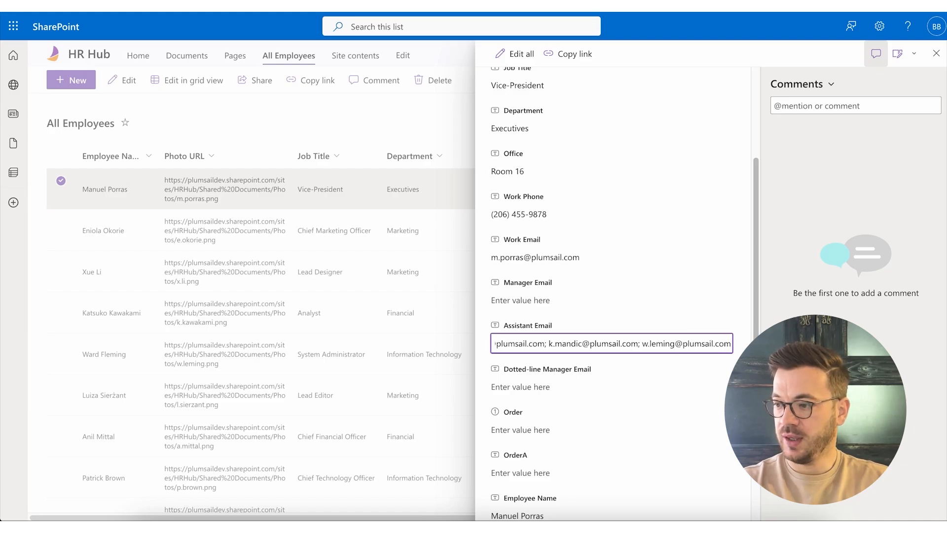
key(Return)
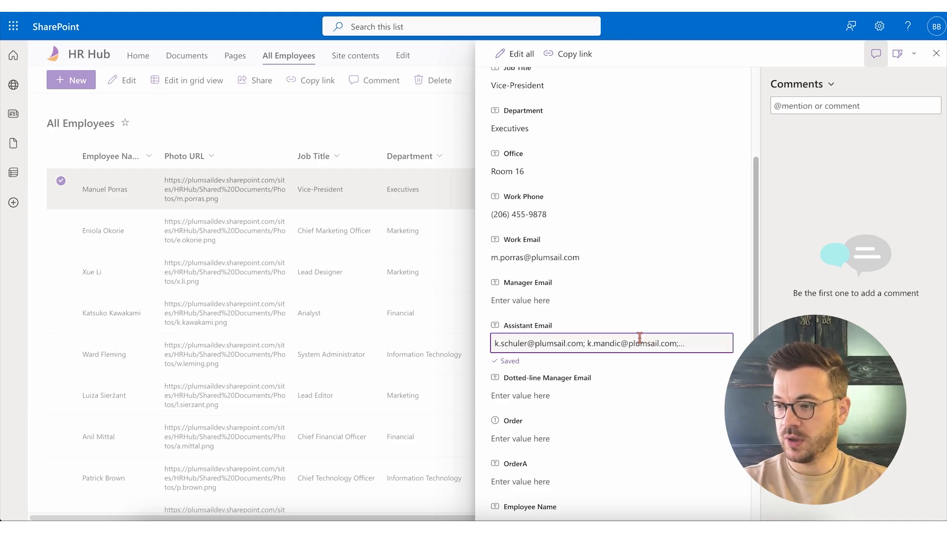
scroll(639, 337, down, 3)
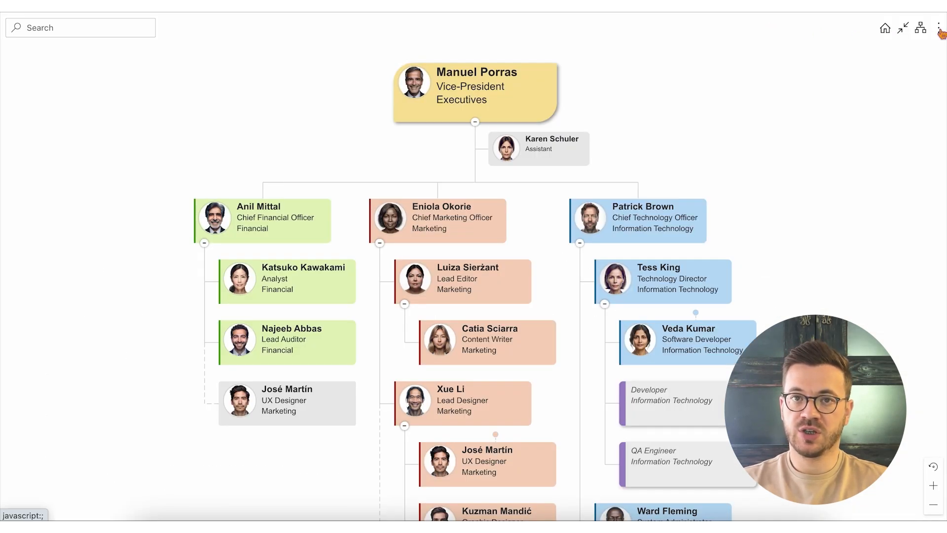
Refresh the org chart and confirm clearing its cache
click(938, 28)
click(895, 123)
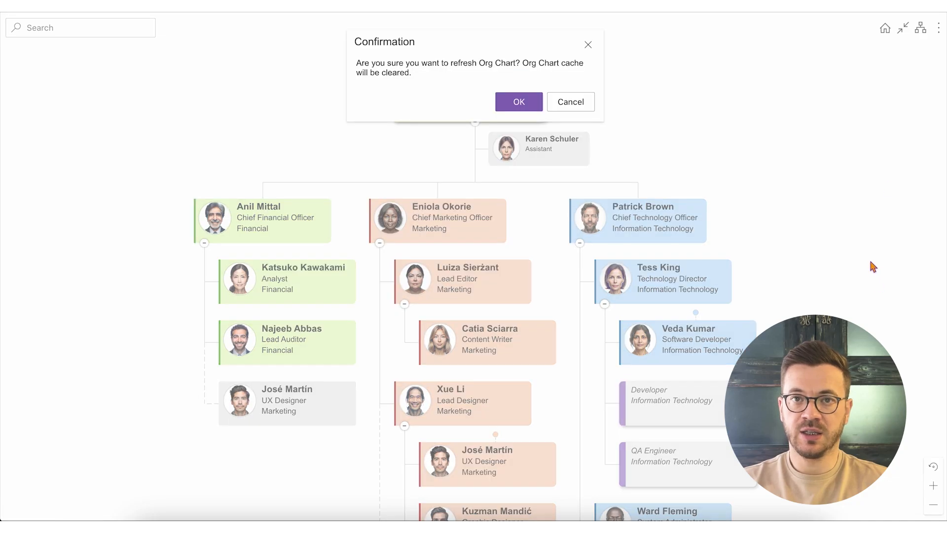
click(532, 102)
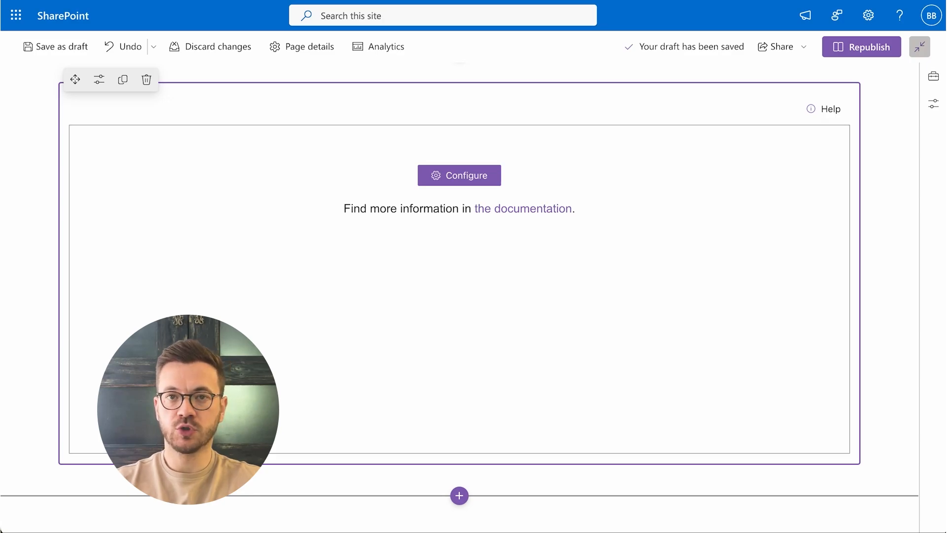
Configure the org chart web part to use Entra ID as data source and map Assistant ID to Extension Attribute 1
click(459, 183)
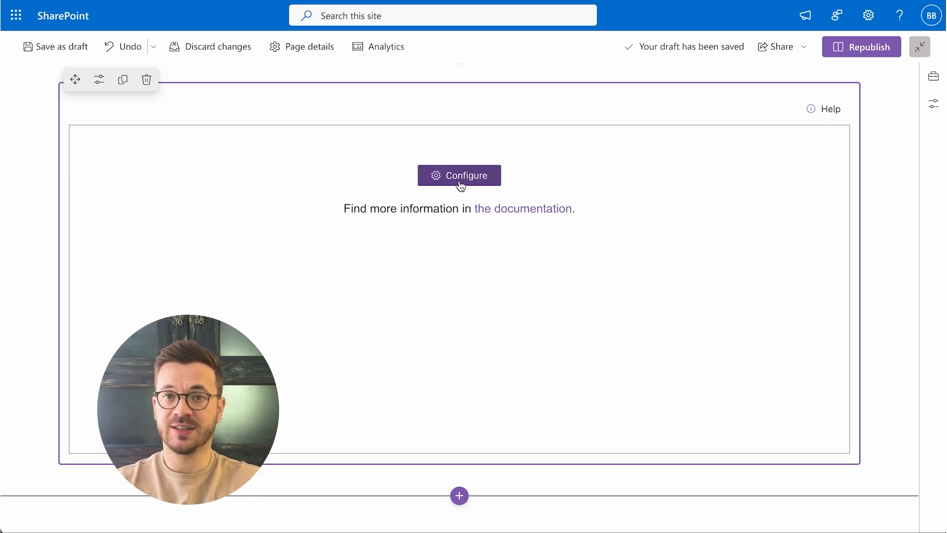
click(693, 79)
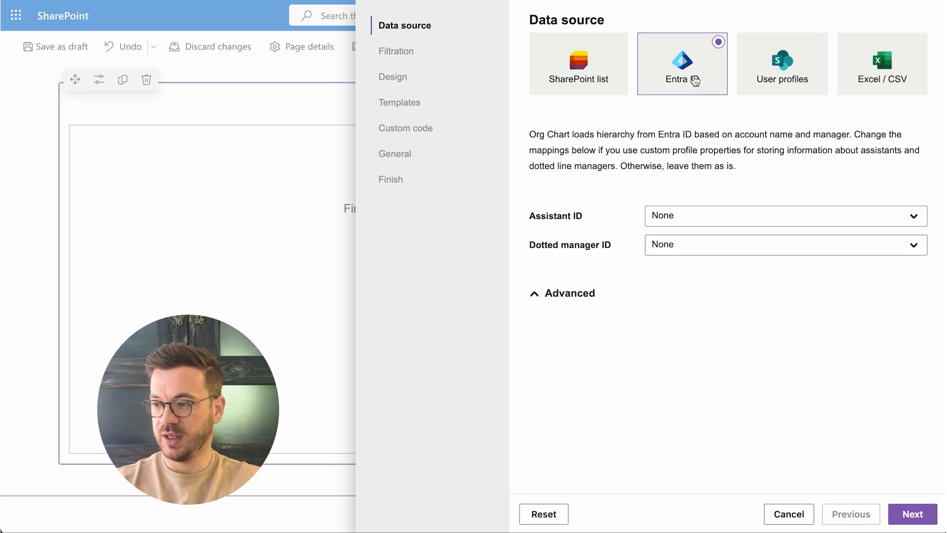
click(772, 214)
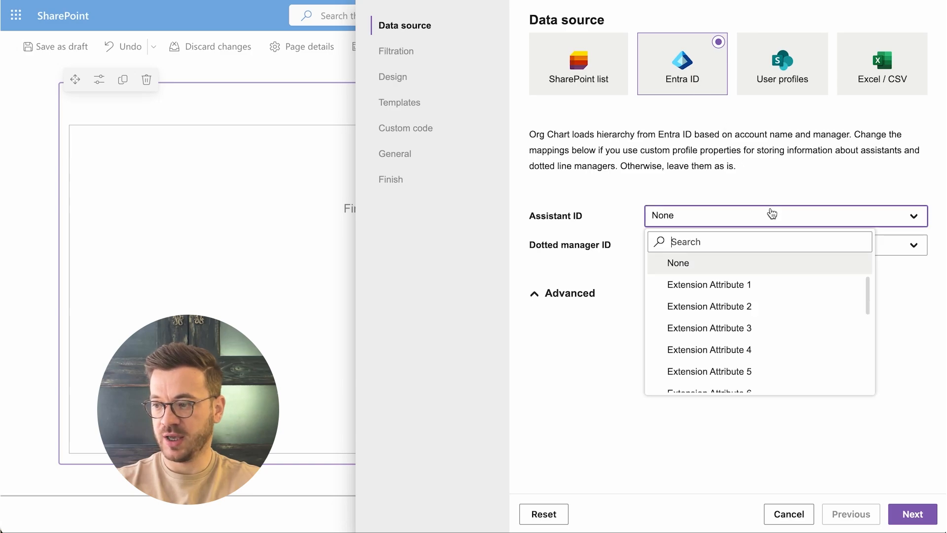
click(766, 282)
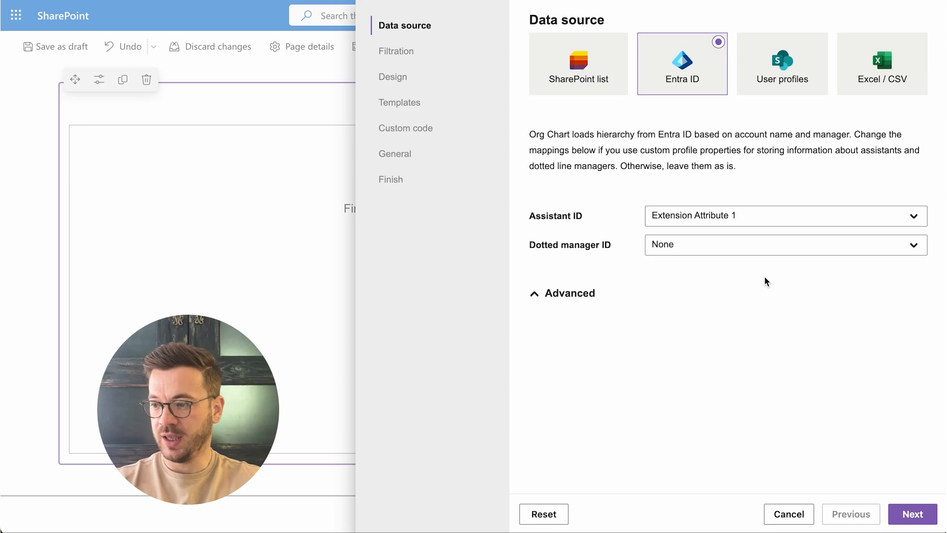
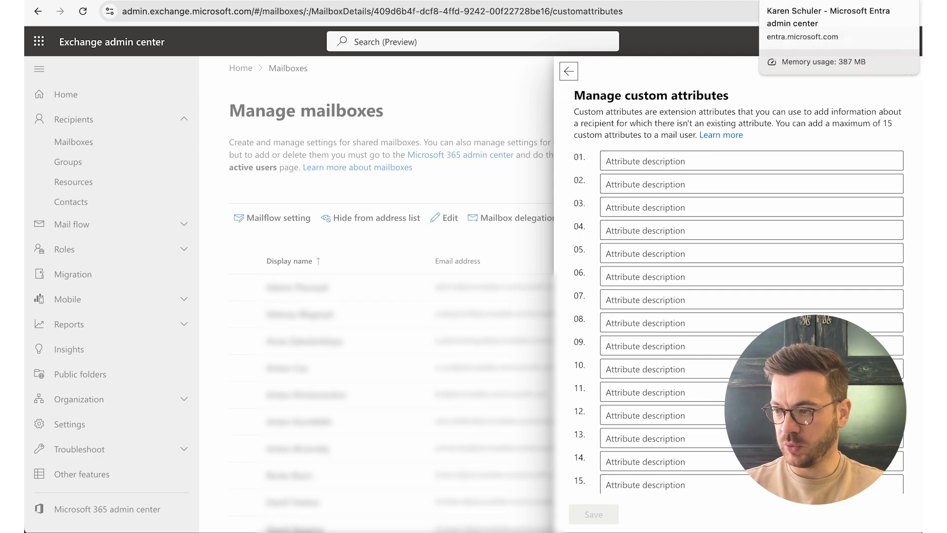
Copy the assistant's user principal name from the Microsoft Entra admin center and save it as custom attribute 01 of the mailbox in Exchange admin center
click(779, 0)
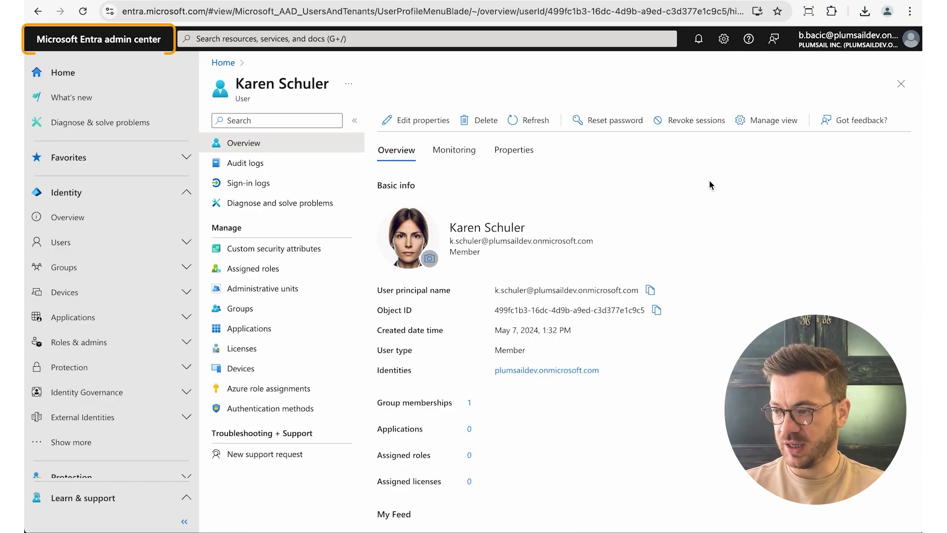
click(650, 291)
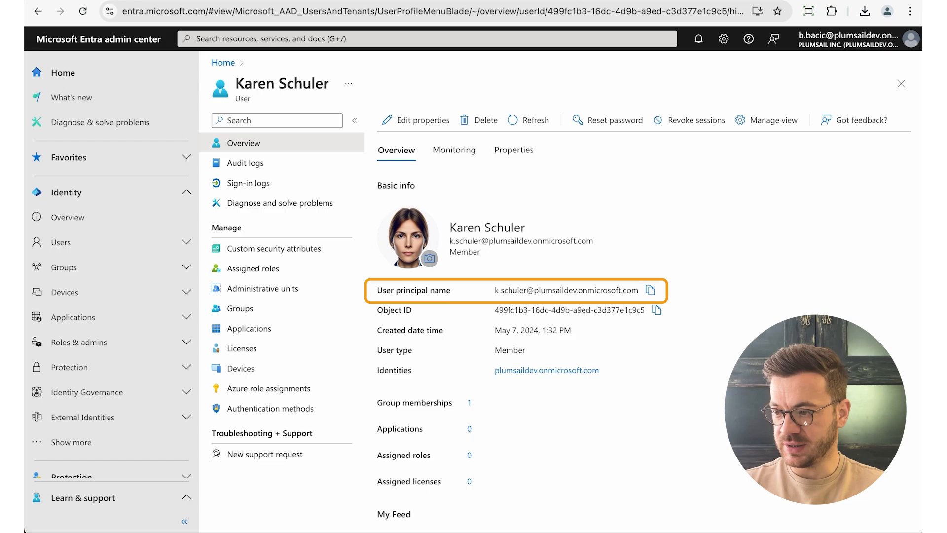
click(728, 0)
click(672, 158)
key(ctrl+v)
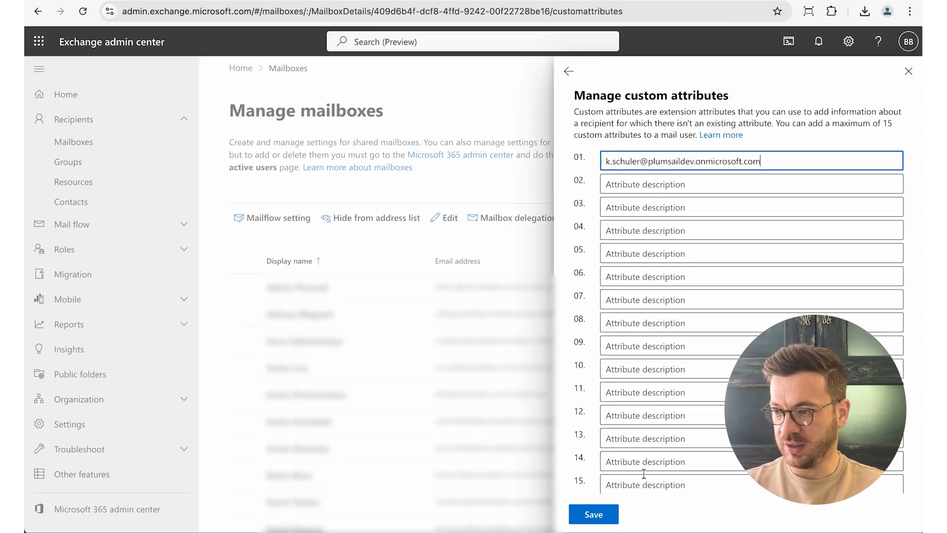
click(594, 514)
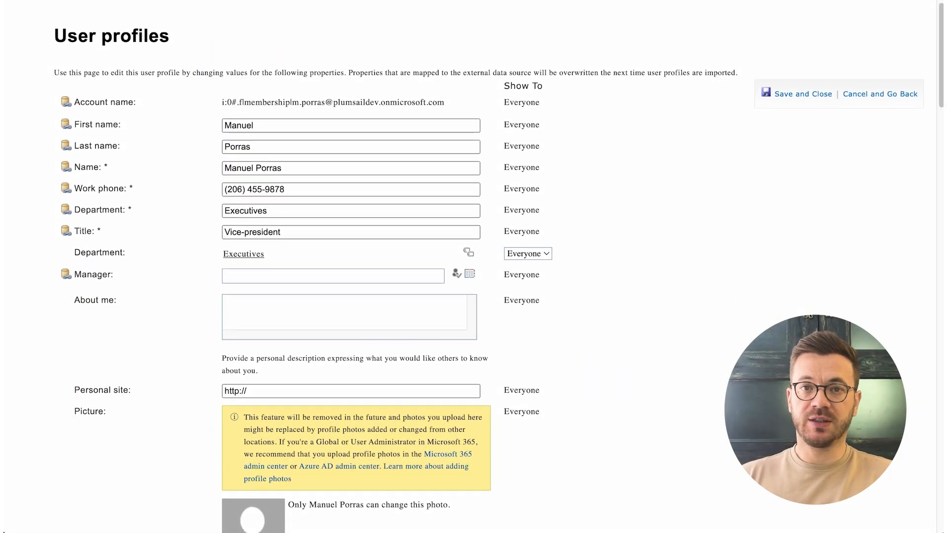
Configure the org chart web part to use User profiles as data source and map Assistant ID to the Assistant property
scroll(474, 267, down, 15)
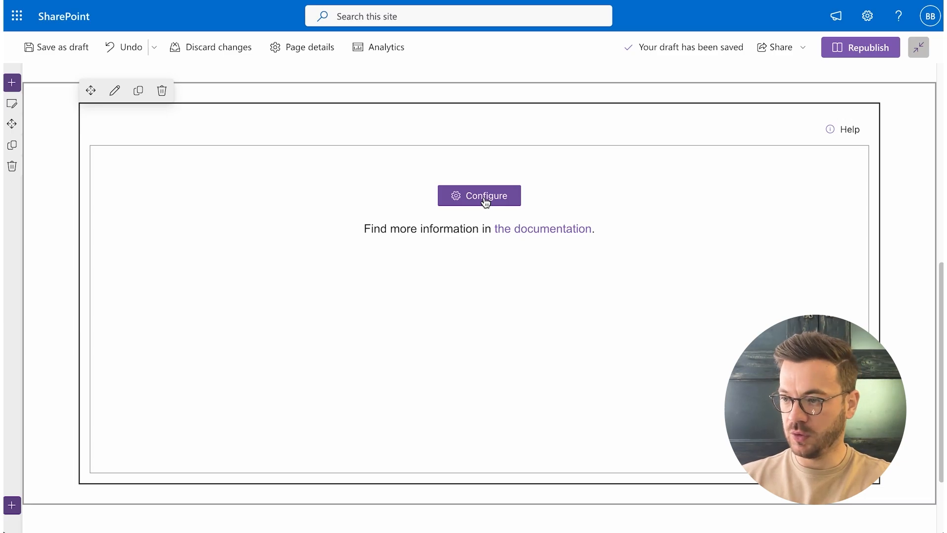
click(485, 200)
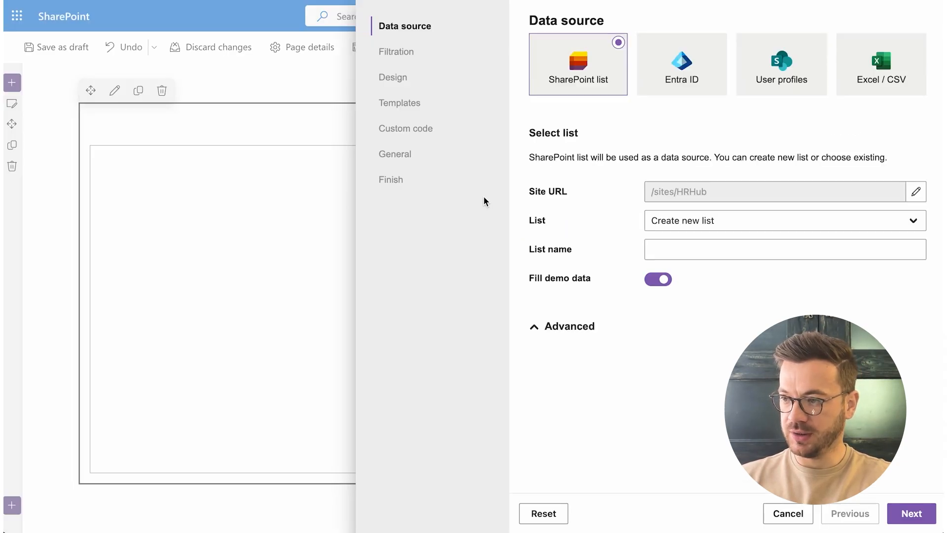
click(799, 85)
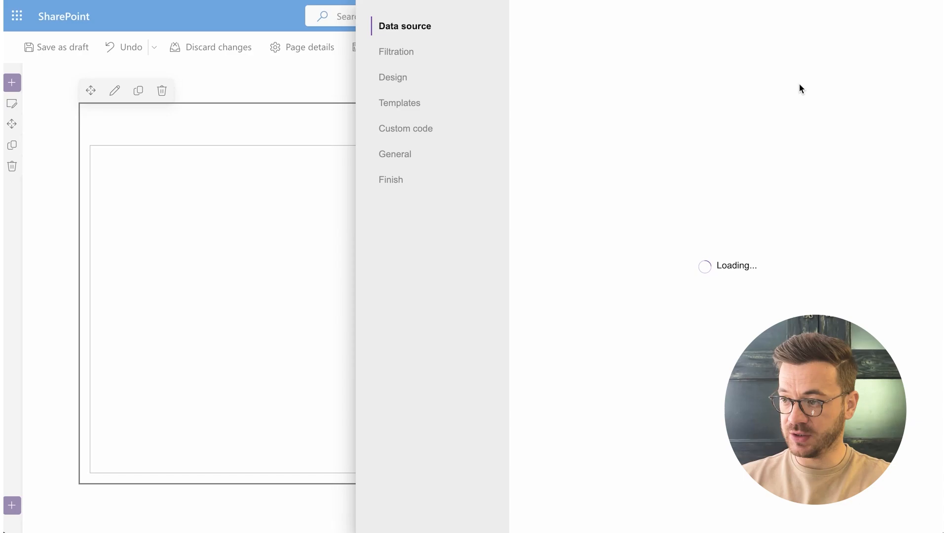
click(777, 199)
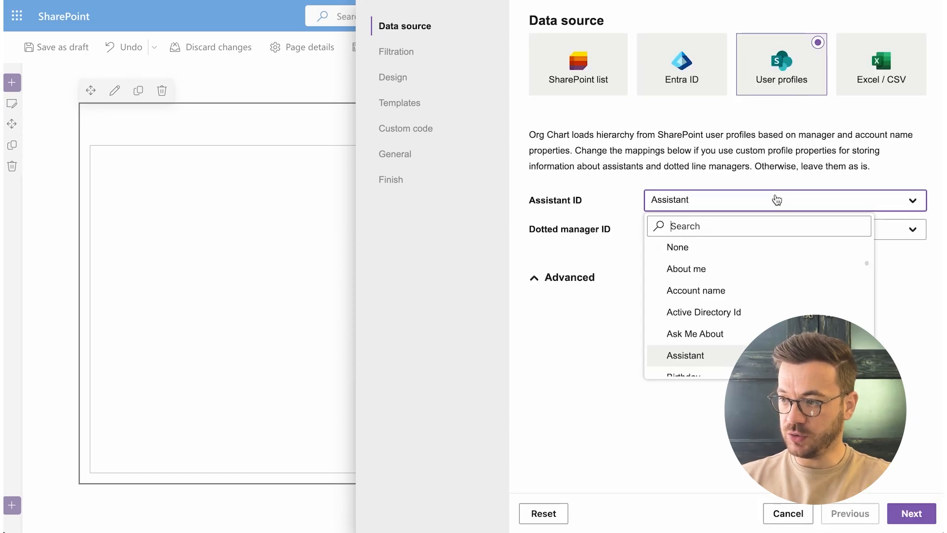
text(assistant)
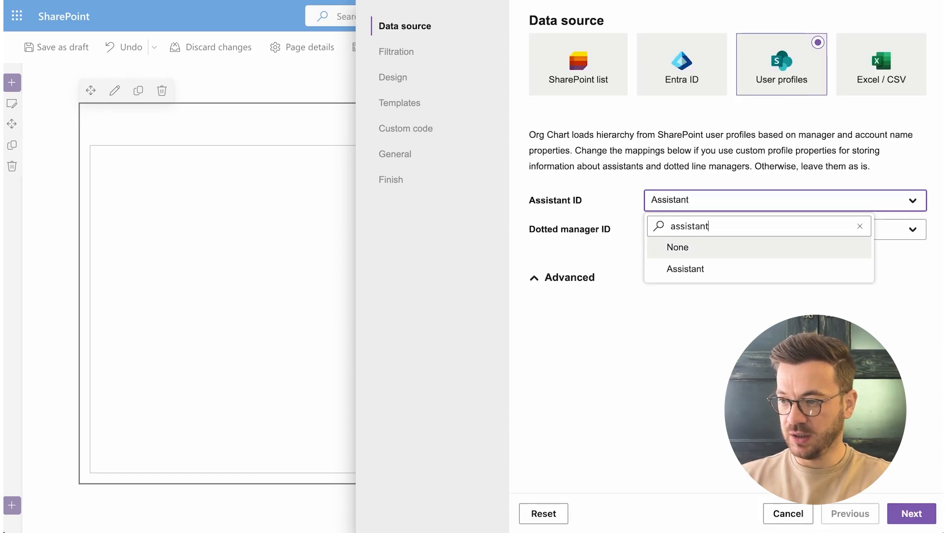
click(775, 268)
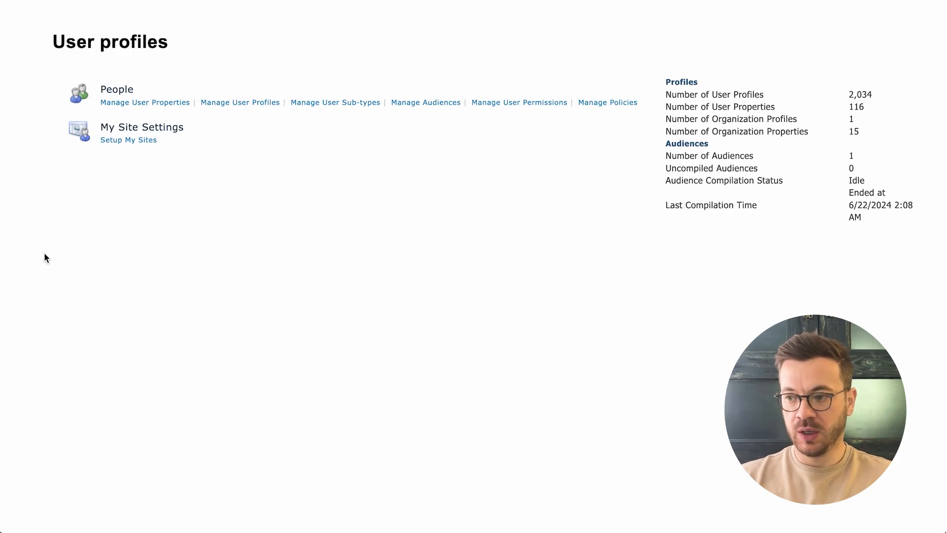
Start a new user profile property named Multiple-Assistants with display name Multiple Assistants and a length of 250
click(175, 110)
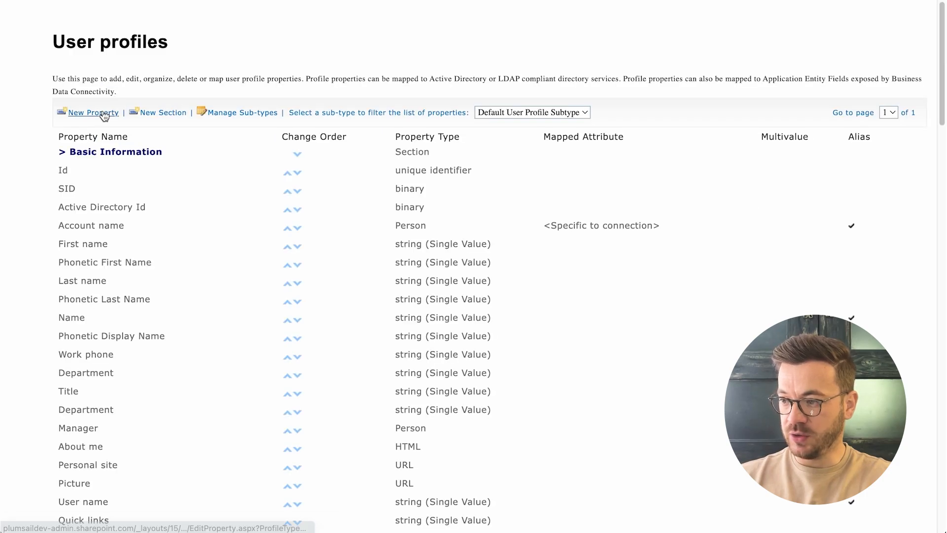
click(104, 114)
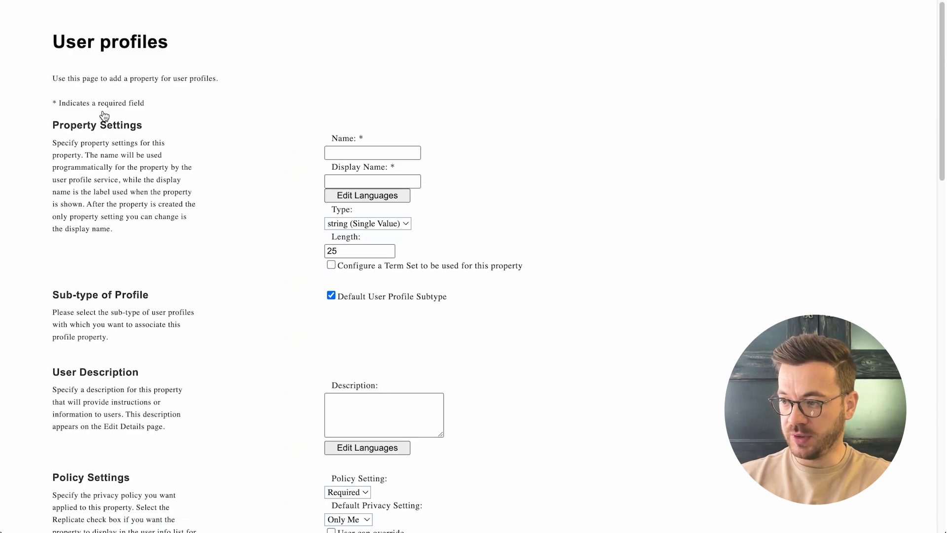
click(330, 152)
text(Multiple-Assistants)
key(Tab)
text(Multiple Assistants)
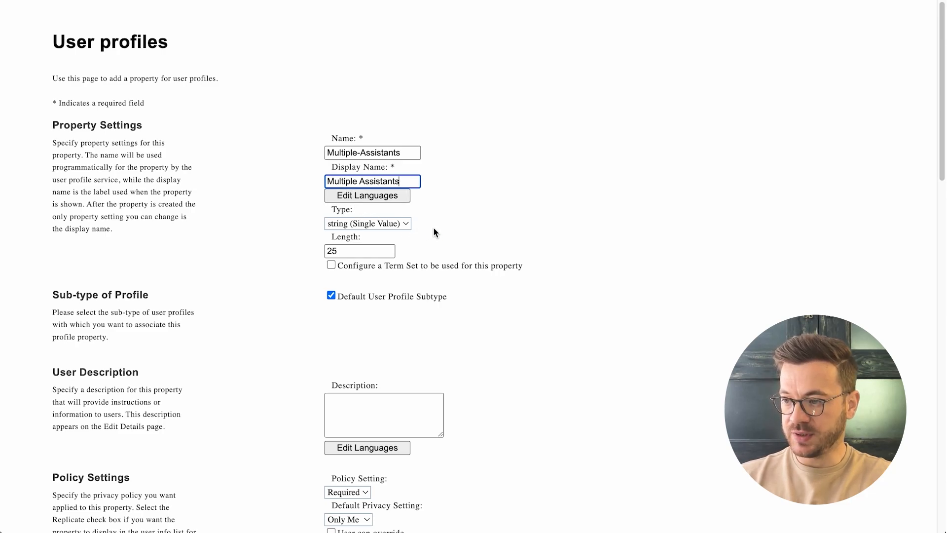
click(373, 247)
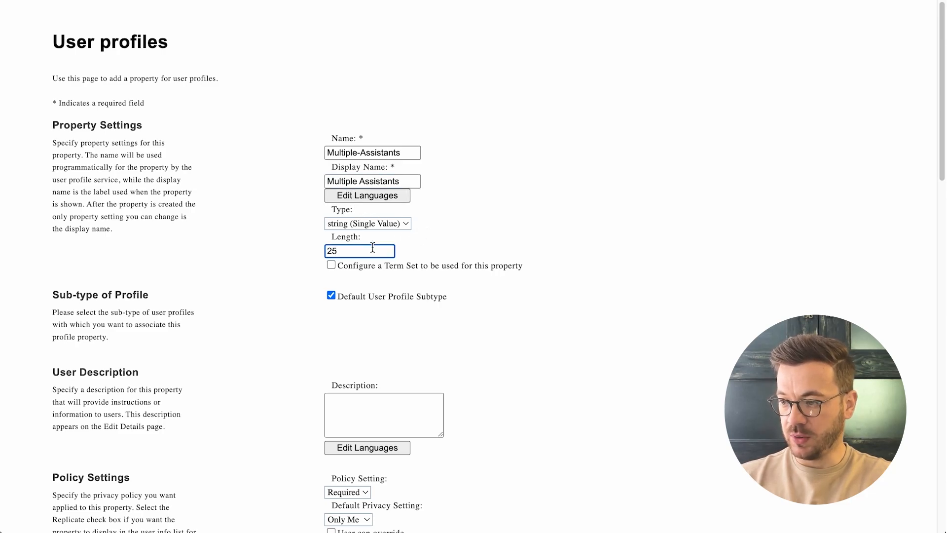
text(0)
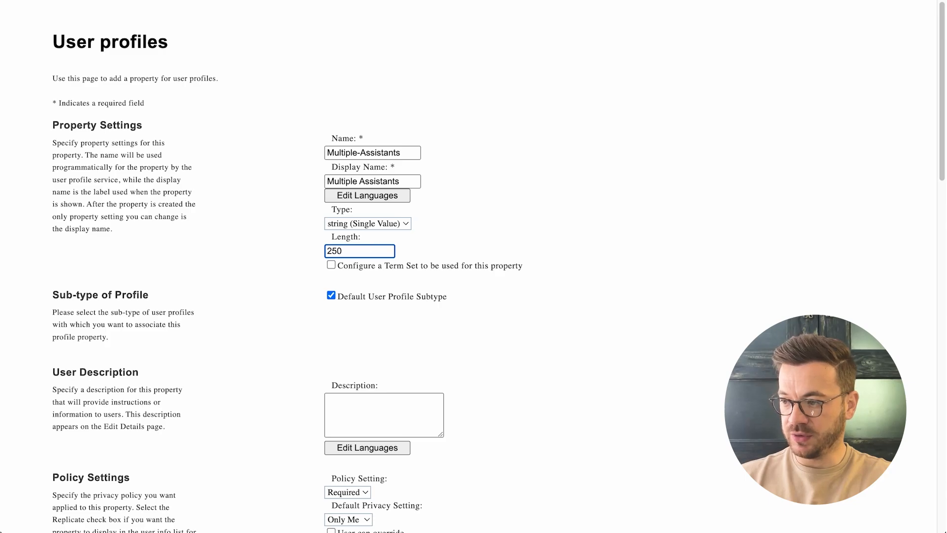
Set the new property's policy setting to Optional and its default privacy setting to Everyone
scroll(393, 259, down, 5)
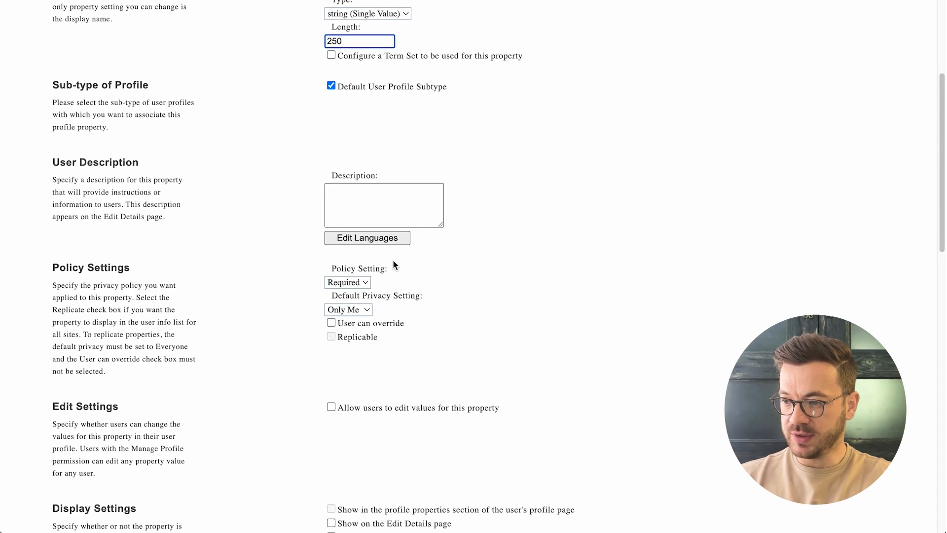
scroll(393, 262, up, 1)
click(352, 259)
click(350, 273)
scroll(415, 282, up, 2)
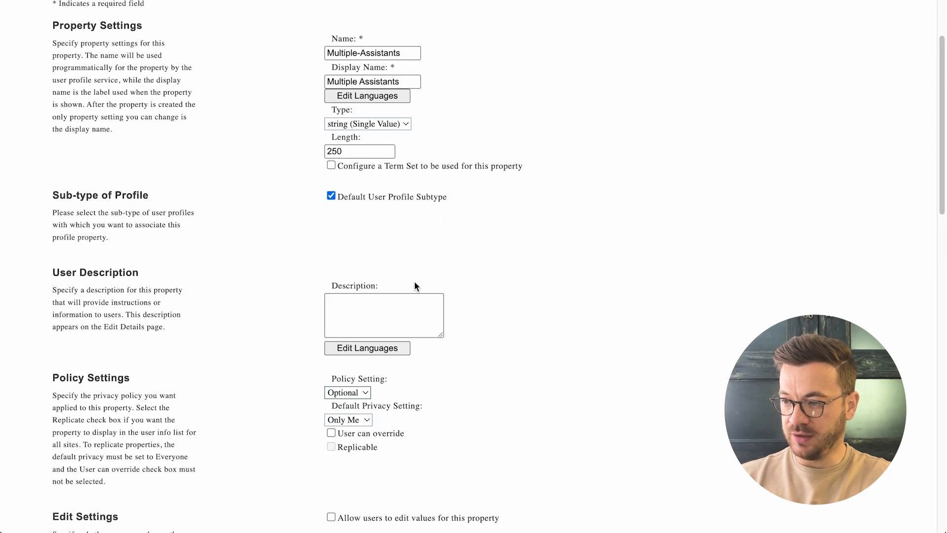
click(363, 419)
click(365, 433)
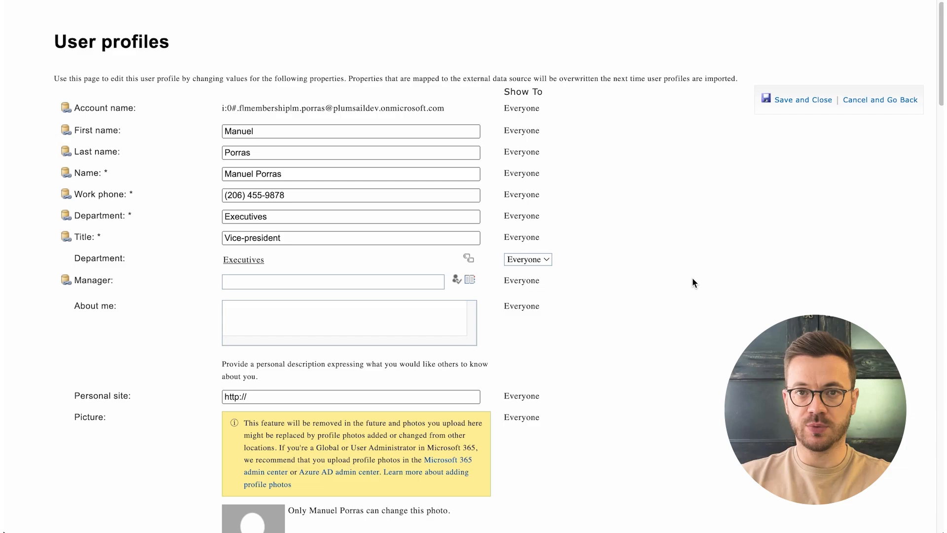
Enter three assistants' email addresses, separated by semicolons, in the Multiple Assistants field of the Vice-president's user profile
scroll(691, 281, down, 15)
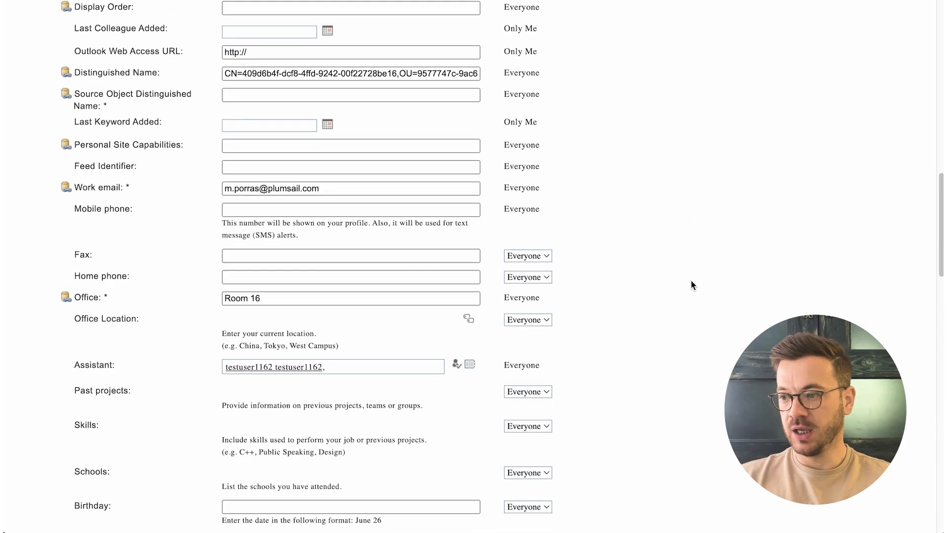
scroll(691, 281, down, 20)
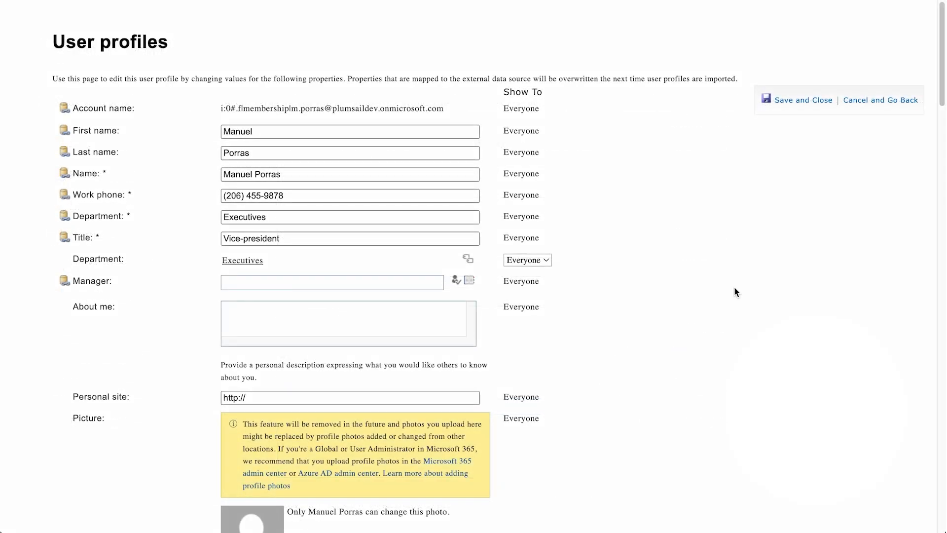
scroll(735, 284, down, 1)
scroll(735, 284, down, 20)
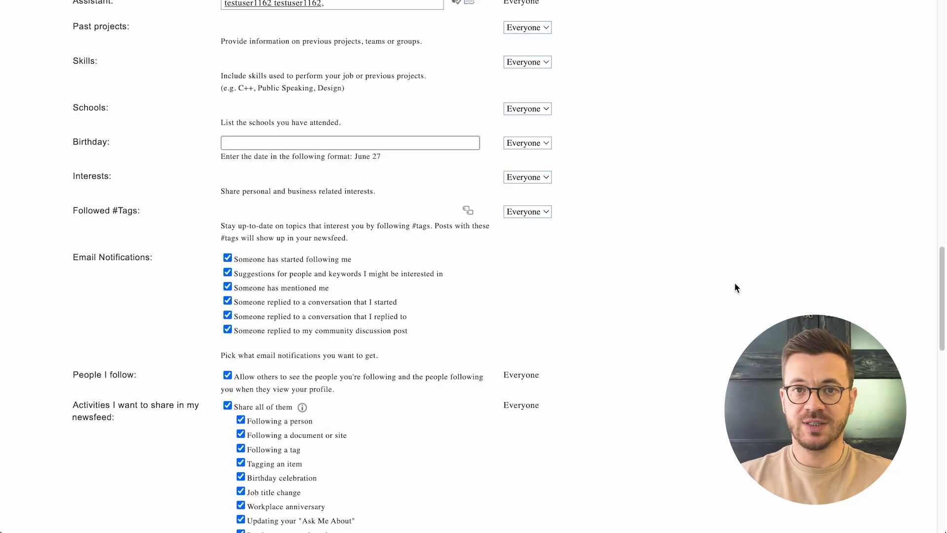
click(351, 481)
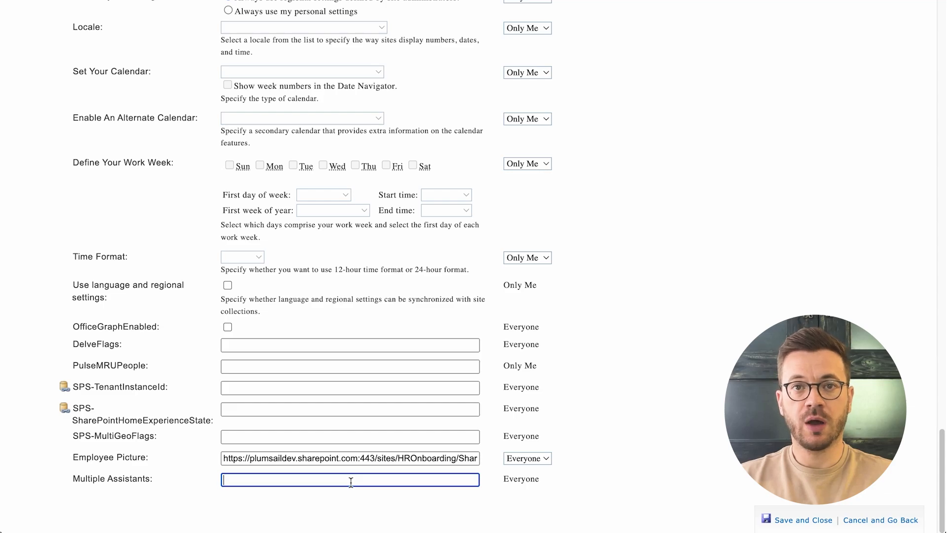
key(ctrl+v)
key(Home)
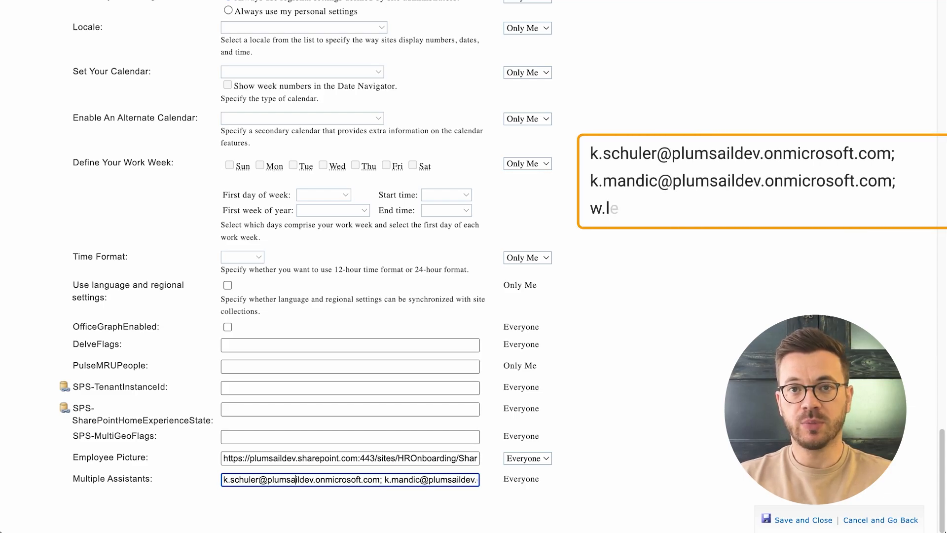
key(Right)
key(Right)
key(Right)
key(Right)
key(Right)
key(Right)
key(Right)
key(Right)
key(Right)
key(Right)
key(Right)
key(Right)
key(Right)
key(Right)
key(Right)
key(Right)
key(Right)
key(Right)
key(Right)
key(Right)
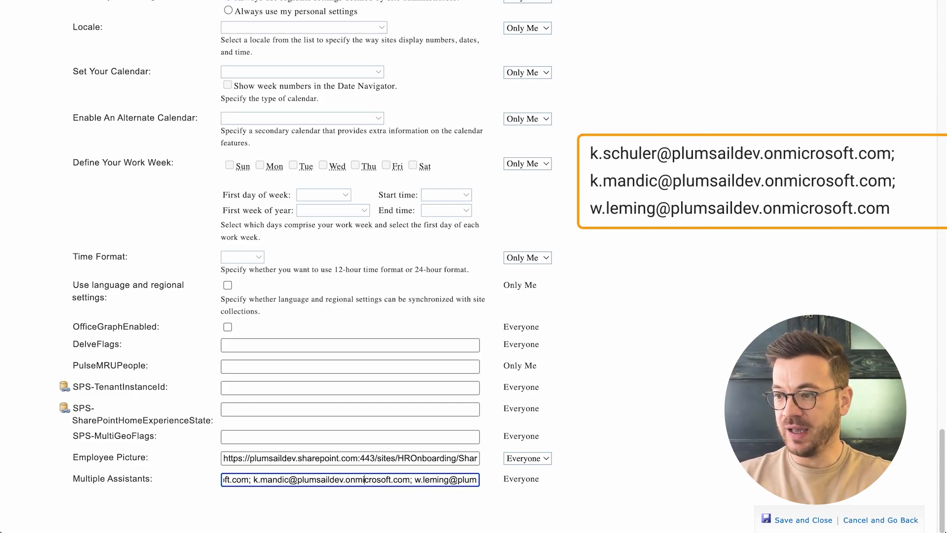
key(Right)
key(Right)
key(Right)
key(Right)
key(Right)
key(Right)
key(Right)
key(Right)
key(Right)
key(Right)
key(Right)
key(Right)
key(Right)
key(Right)
key(Right)
key(Right)
key(Right)
key(Right)
key(Right)
key(Right)
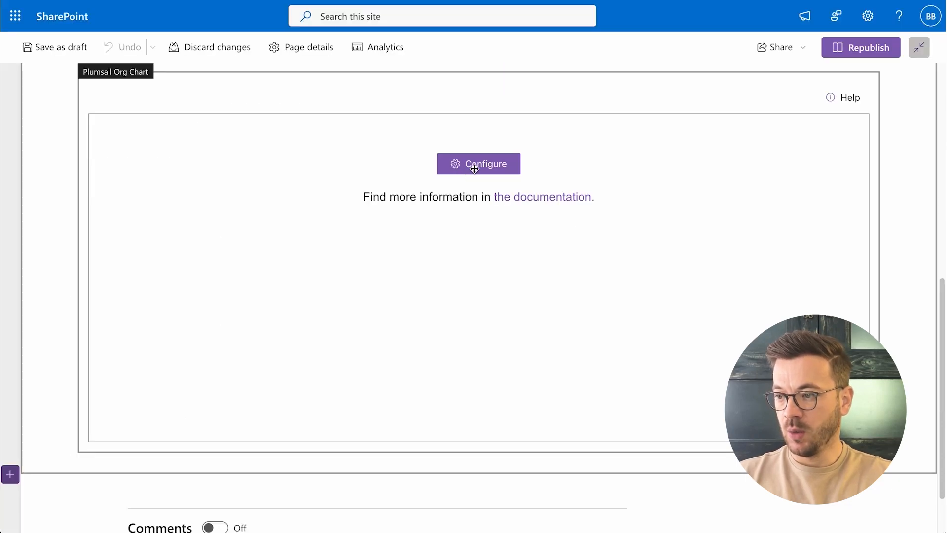
Configure the org chart web part with User profiles as data source and map Assistant ID to Multiple-Assistants
click(474, 166)
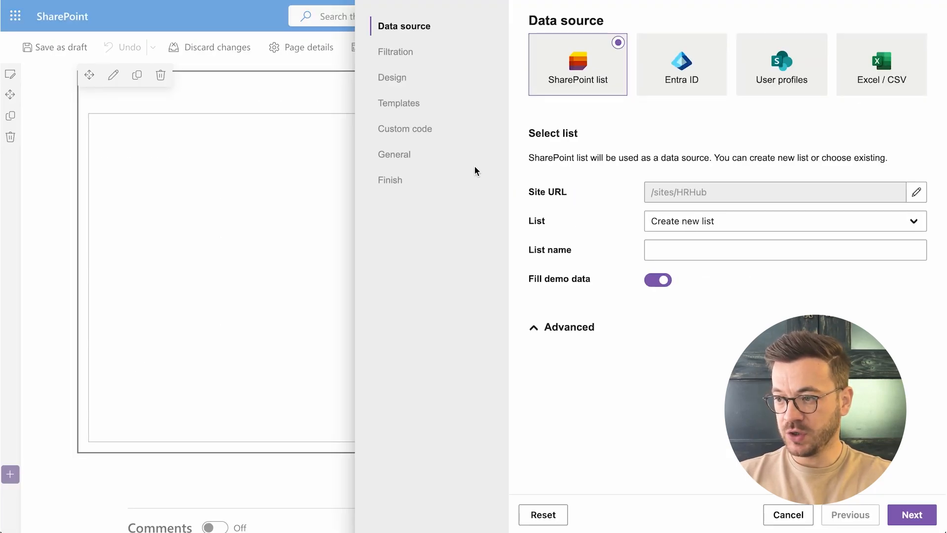
click(772, 87)
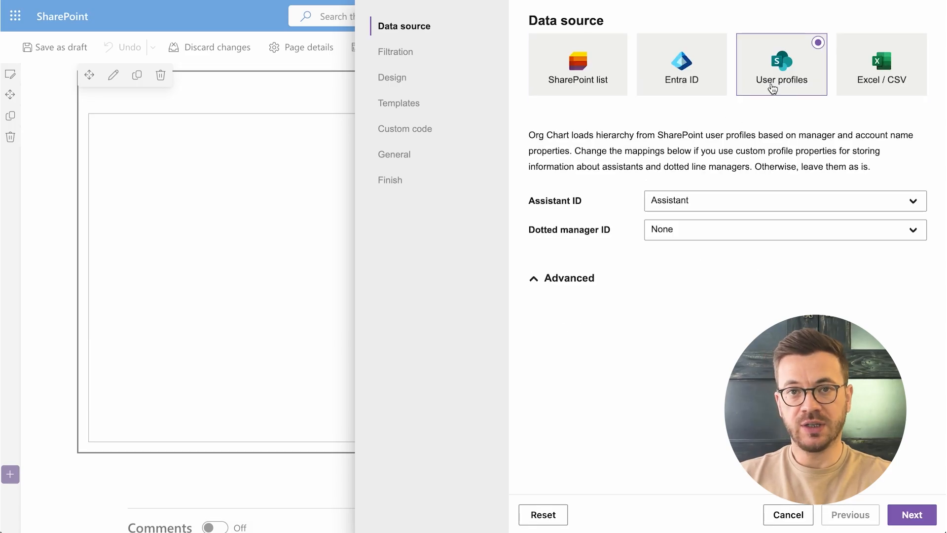
click(757, 203)
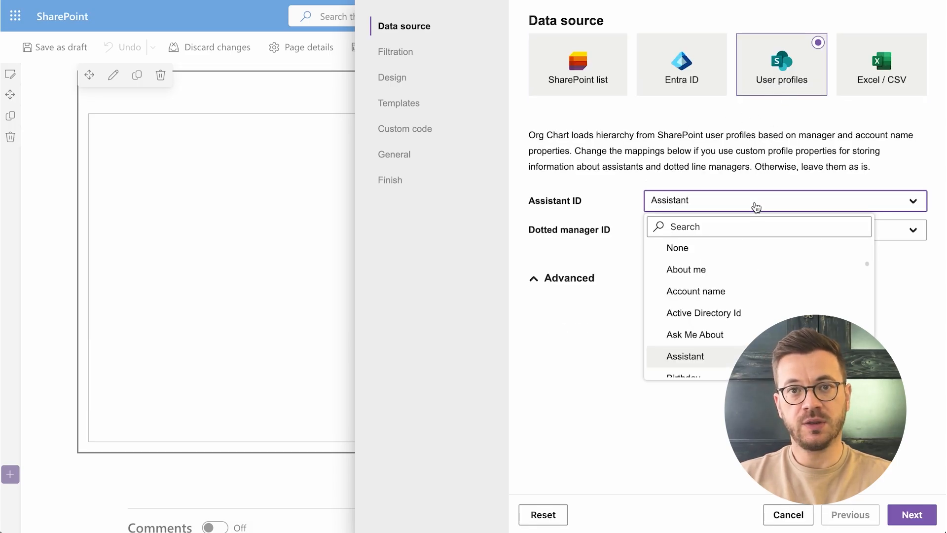
text(multi)
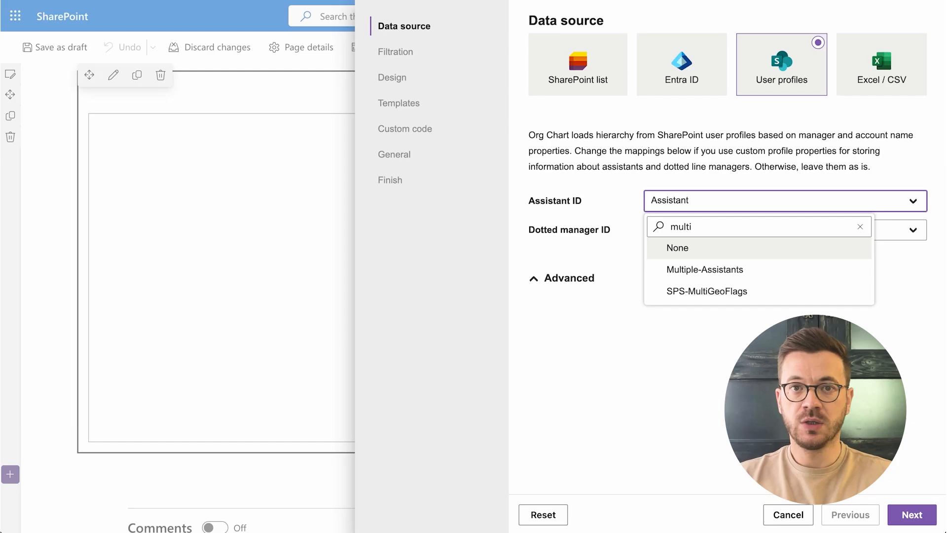
click(748, 270)
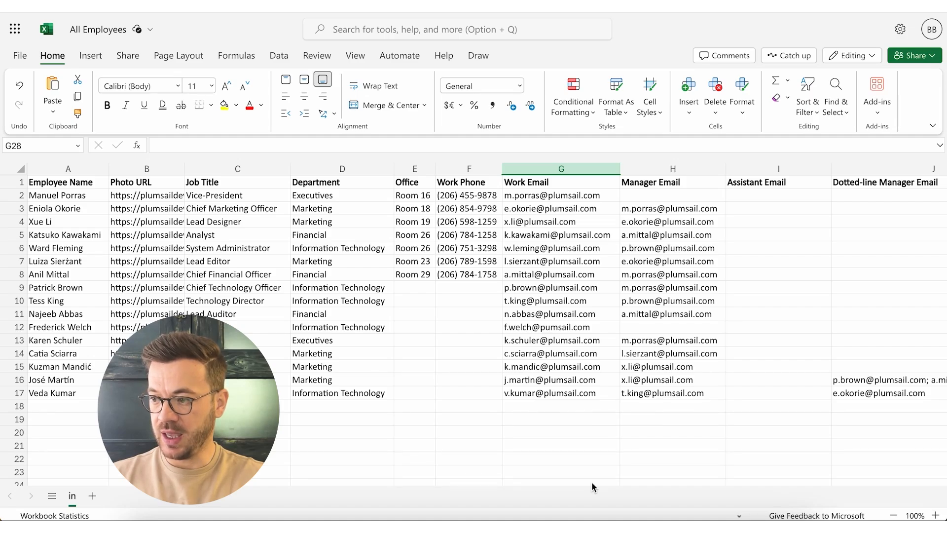
Copy the assistant's work email from G13 into the Vice-President's Assistant Email cell I2 in the All Employees workbook
click(574, 338)
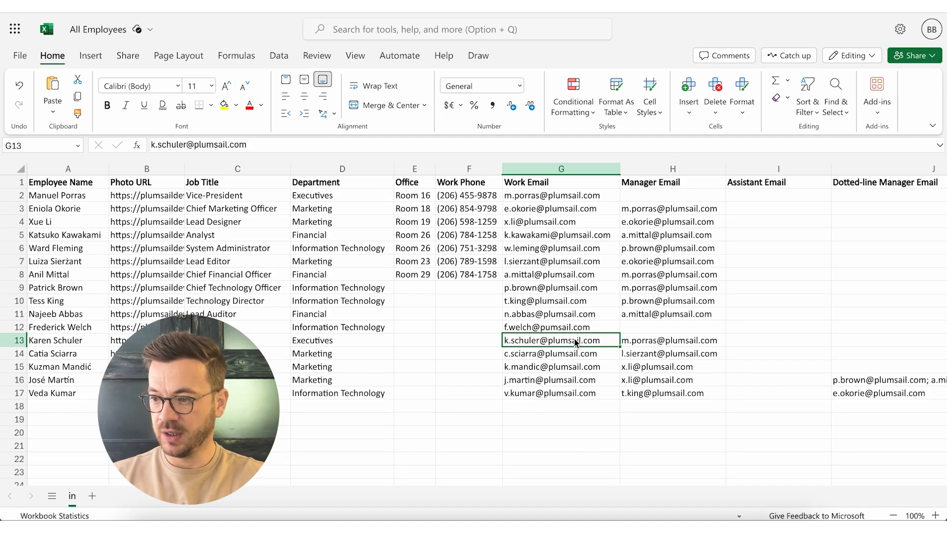
key(ctrl+c)
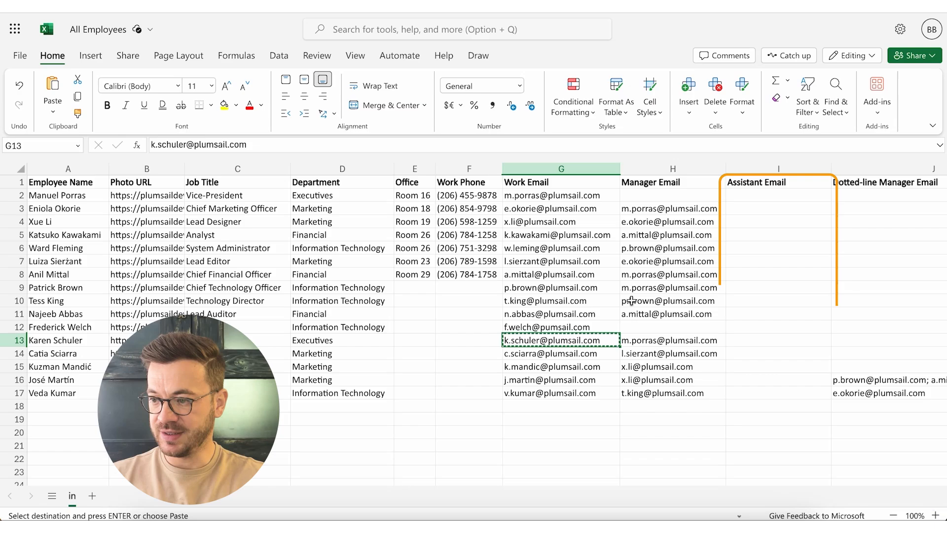
click(755, 196)
key(ctrl+v)
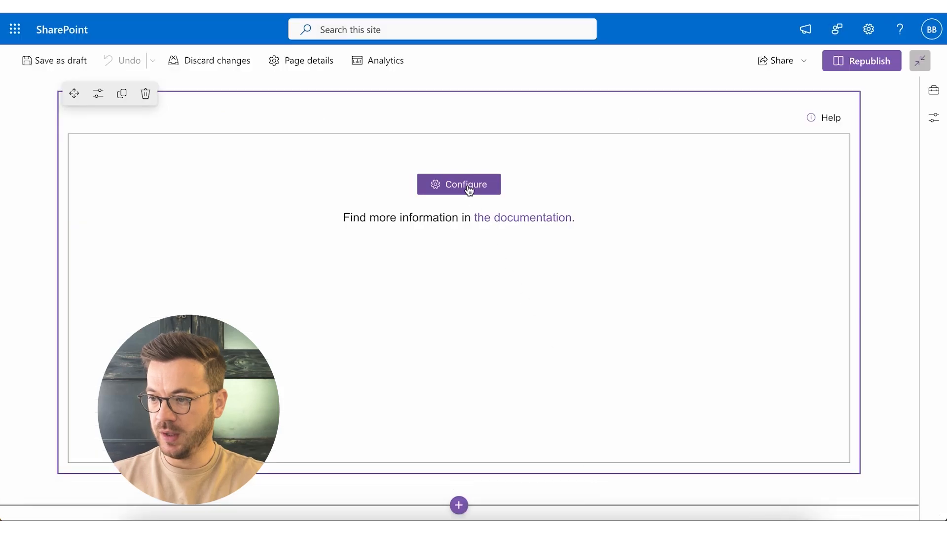
In the SharePoint org chart web part's configuration, set Excel / CSV as data source and select All Employees.xlsx from Documents
click(468, 190)
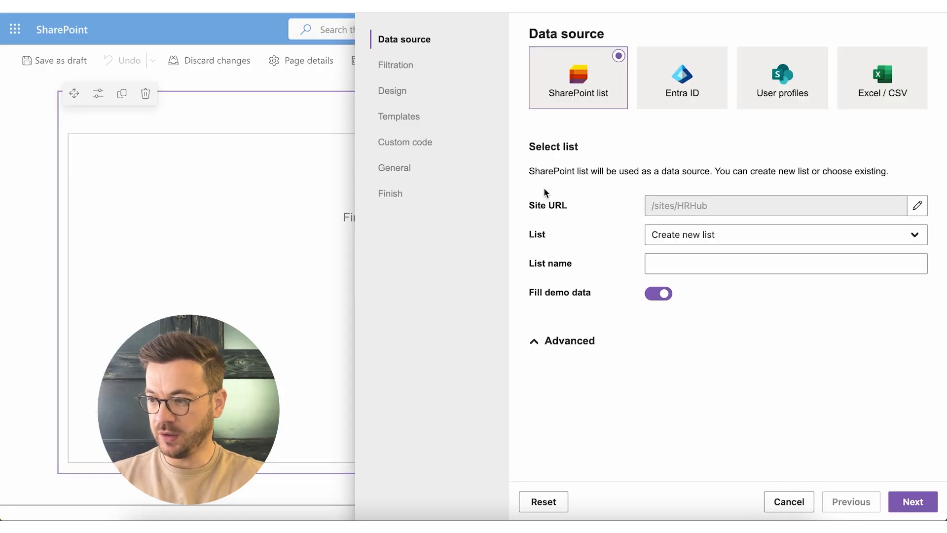
click(878, 100)
click(894, 232)
click(690, 263)
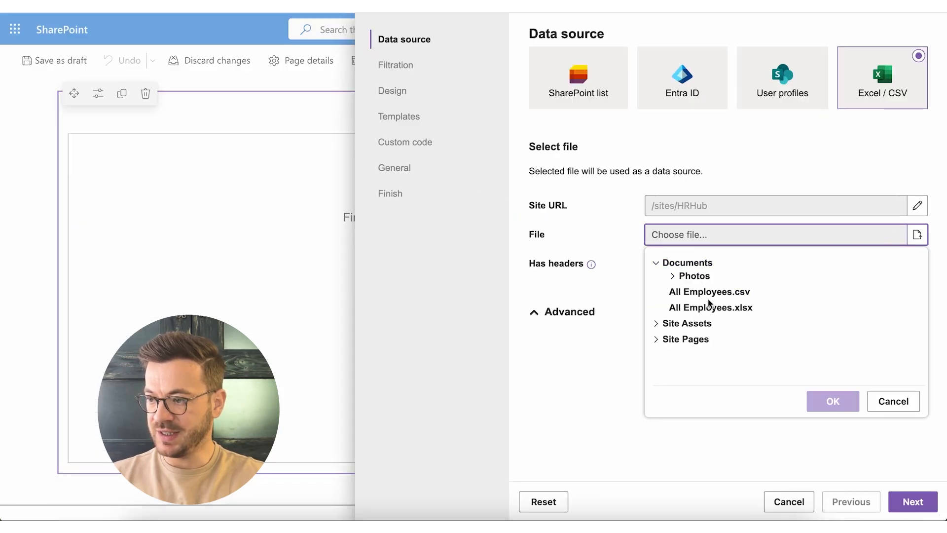
click(711, 307)
click(832, 401)
Map the Assistant ID field to the Assistant Email column
scroll(828, 301, down, 1)
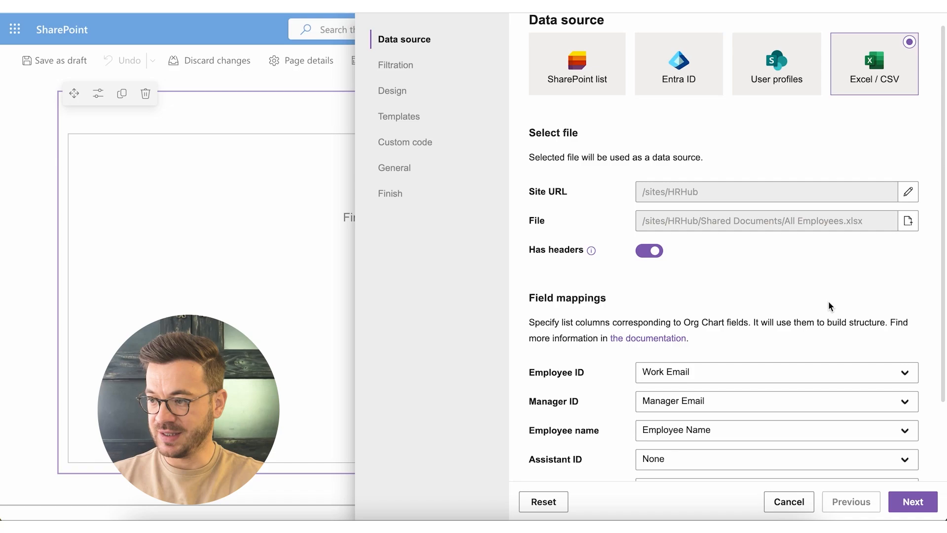
click(778, 426)
text(assistant)
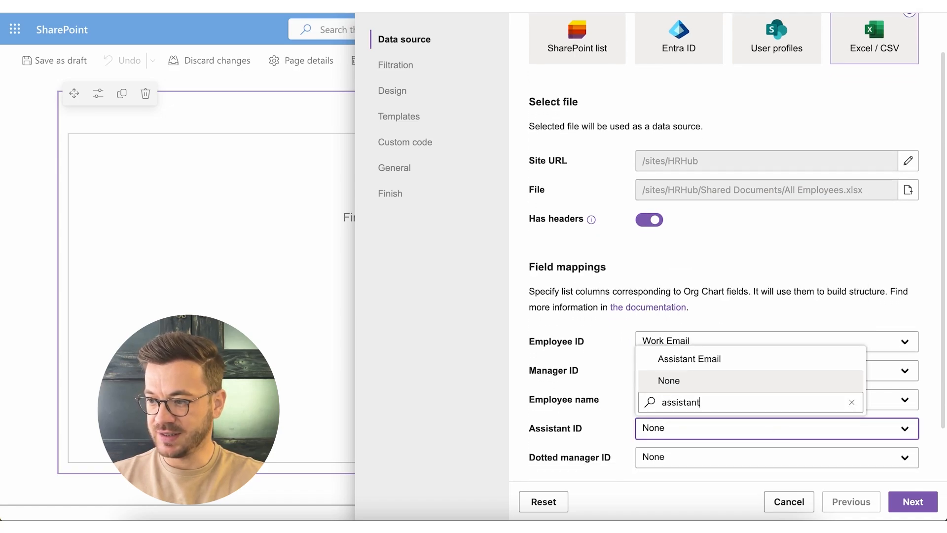
click(772, 364)
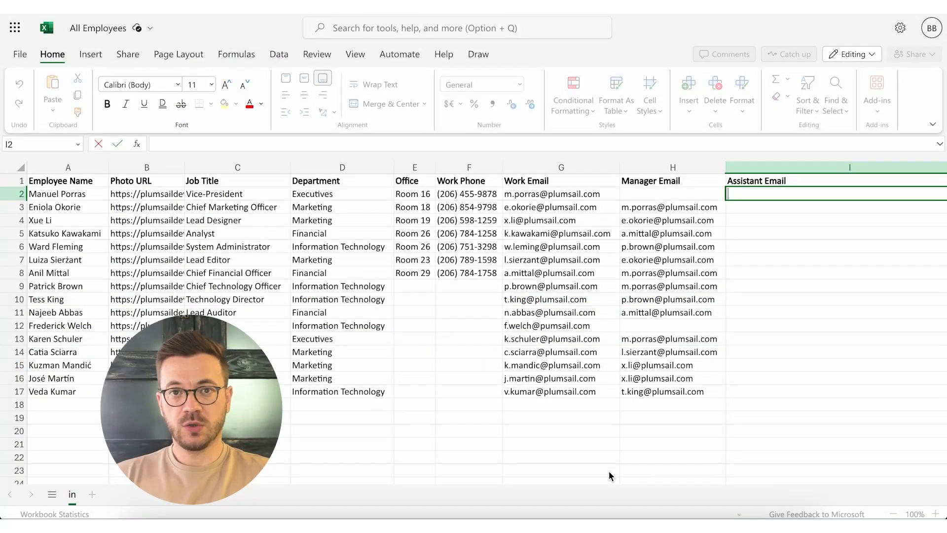
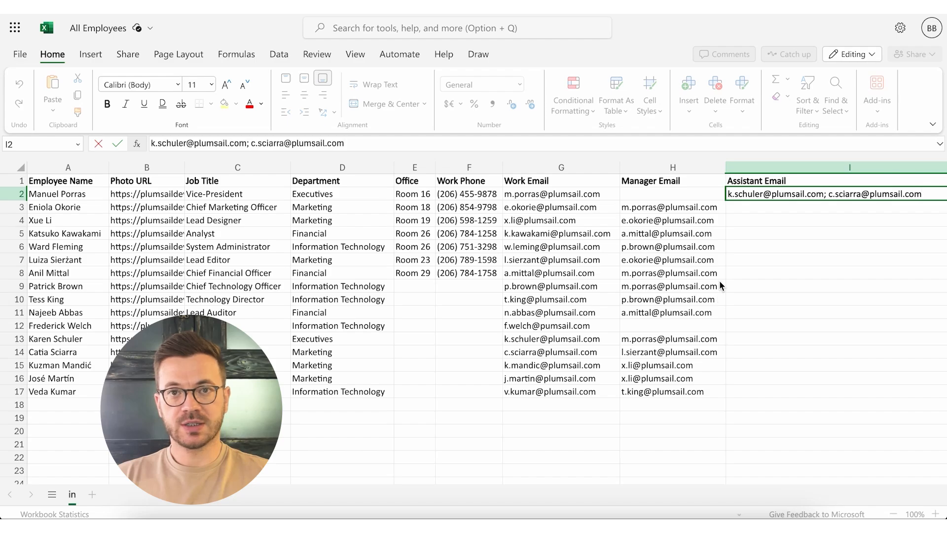
In the All Employees workbook in Excel, enter two assistants' work emails, separated by a semicolon, in the Vice-President's Assistant Email cell I2
click(753, 209)
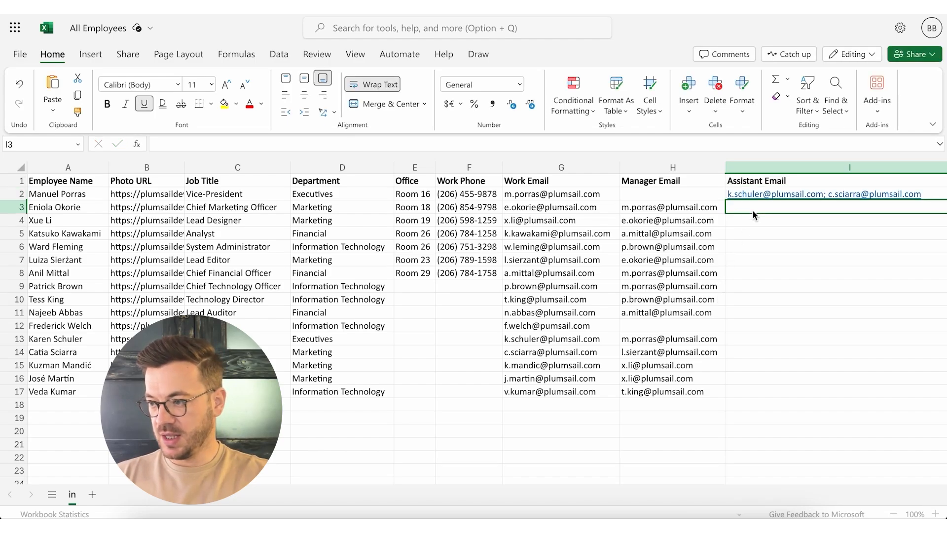